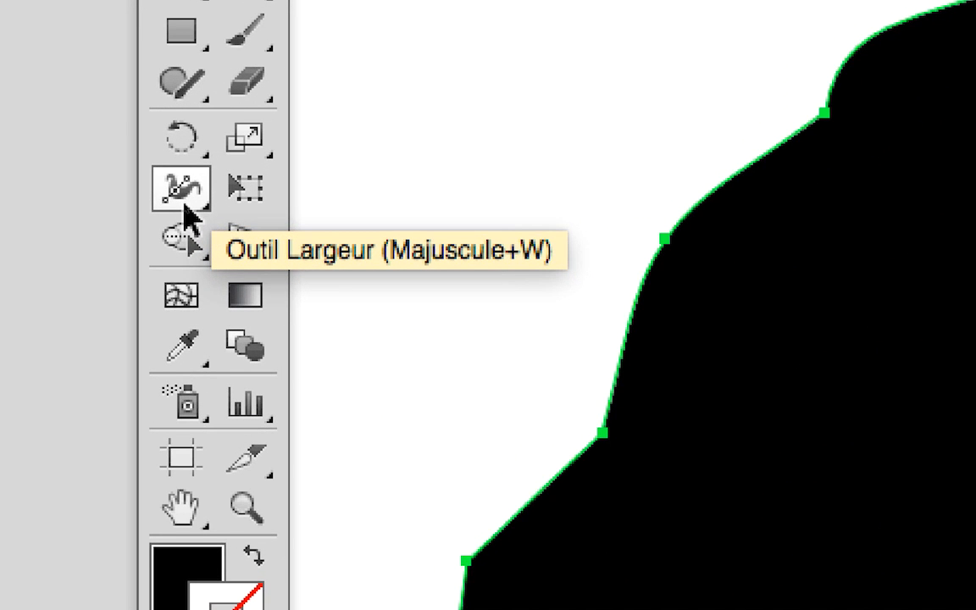
Step: Detach the Width tool group as a floating palette, choose the Warp tool, and arrange both tool palettes clear of the artboard
{"action": "left_click", "coordinate": [183, 204]}
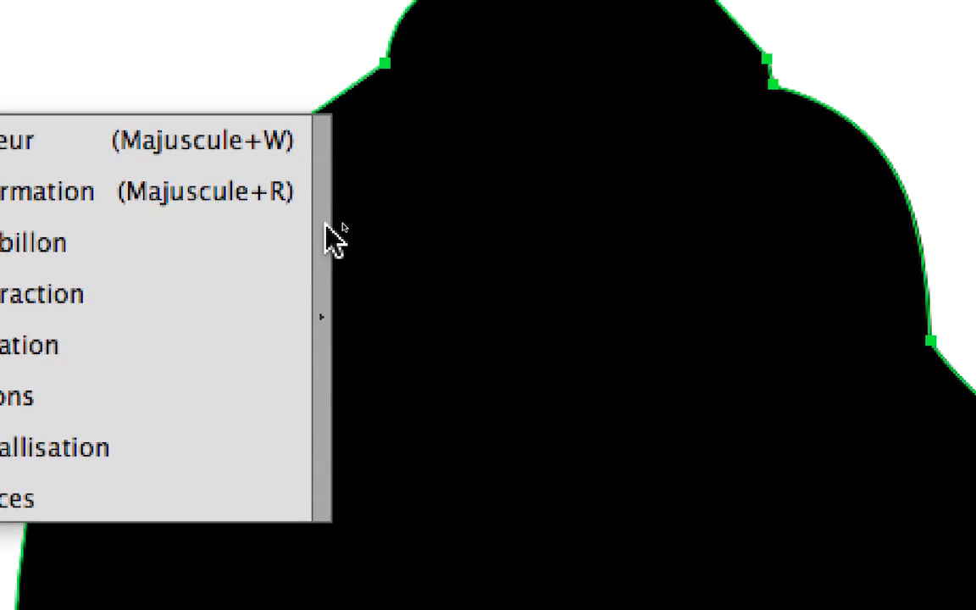
{"action": "left_click", "coordinate": [325, 228]}
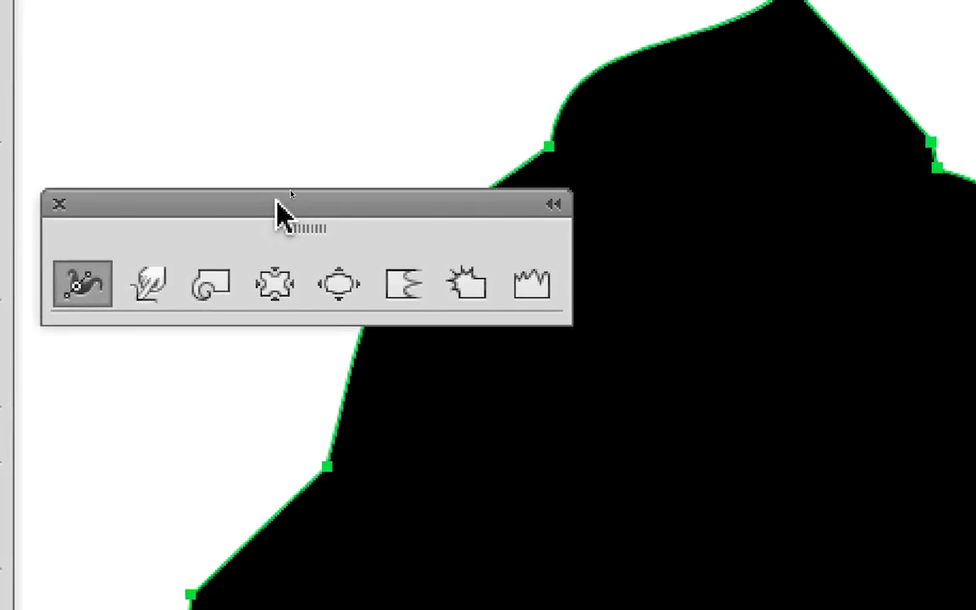
{"action": "left_click_drag", "start_coordinate": [275, 200], "coordinate": [291, 119]}
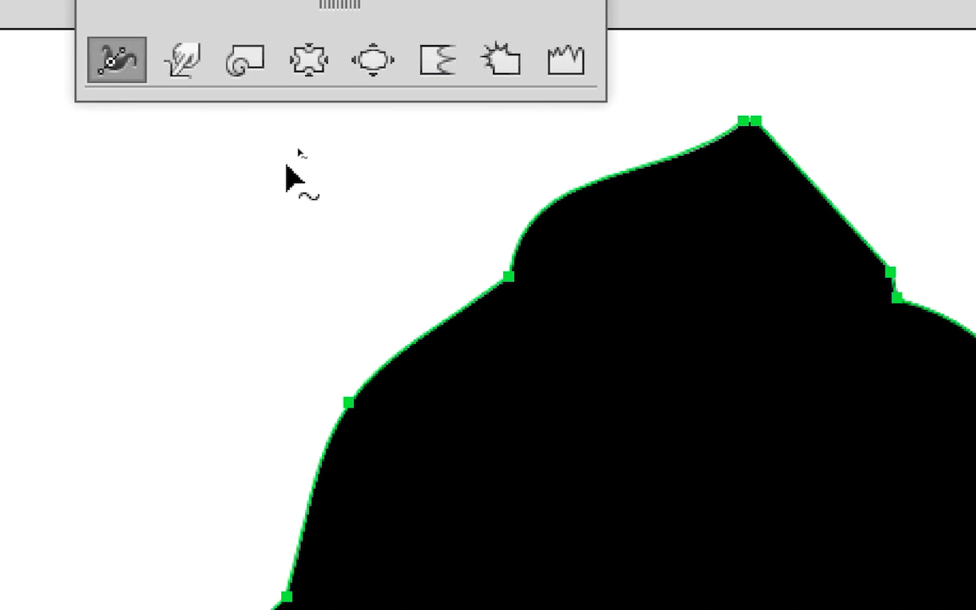
{"action": "left_click", "coordinate": [181, 73]}
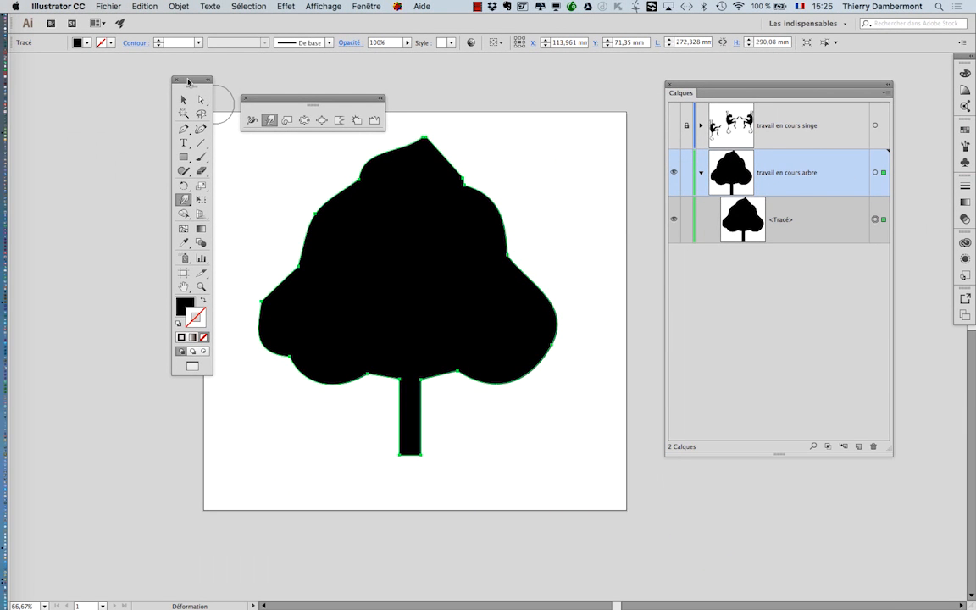
{"action": "left_click_drag", "start_coordinate": [188, 82], "coordinate": [76, 86]}
{"action": "left_click_drag", "start_coordinate": [271, 100], "coordinate": [158, 74]}
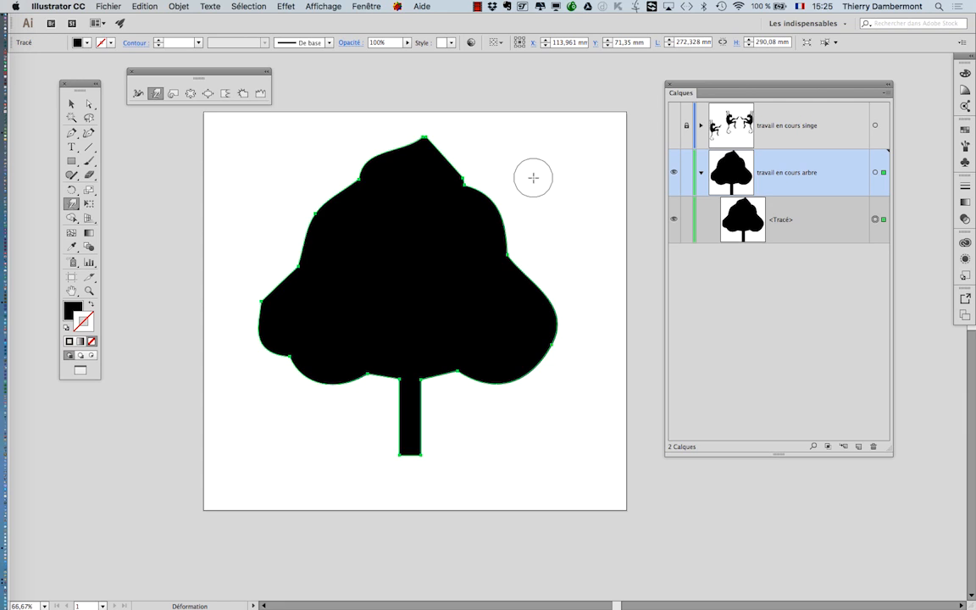
Step: Look over the Warp tool's options without changing them, and resize its brush on the canvas to a large round tip about double its default width
{"action": "double_click", "coordinate": [157, 94]}
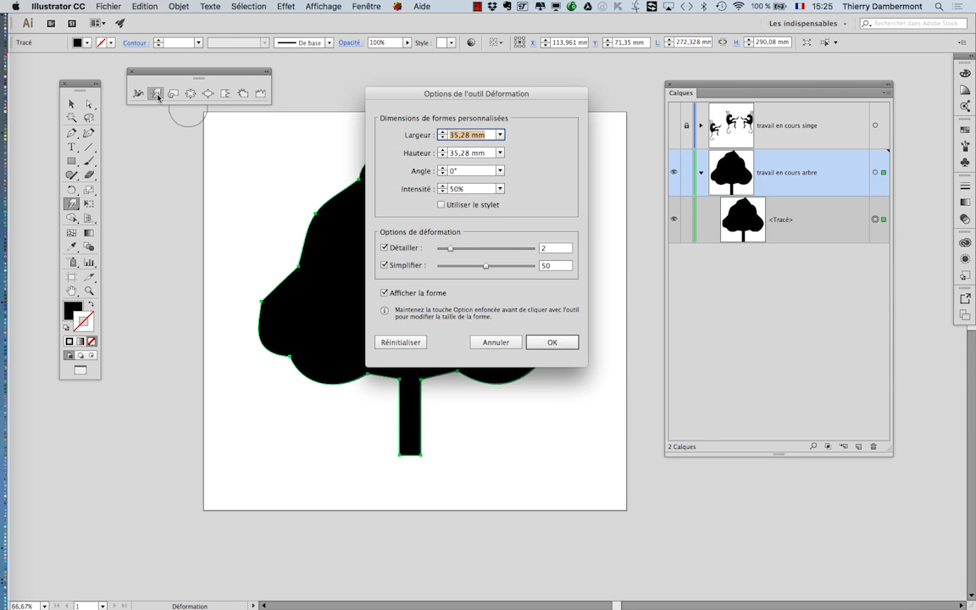
{"action": "left_click", "coordinate": [496, 343]}
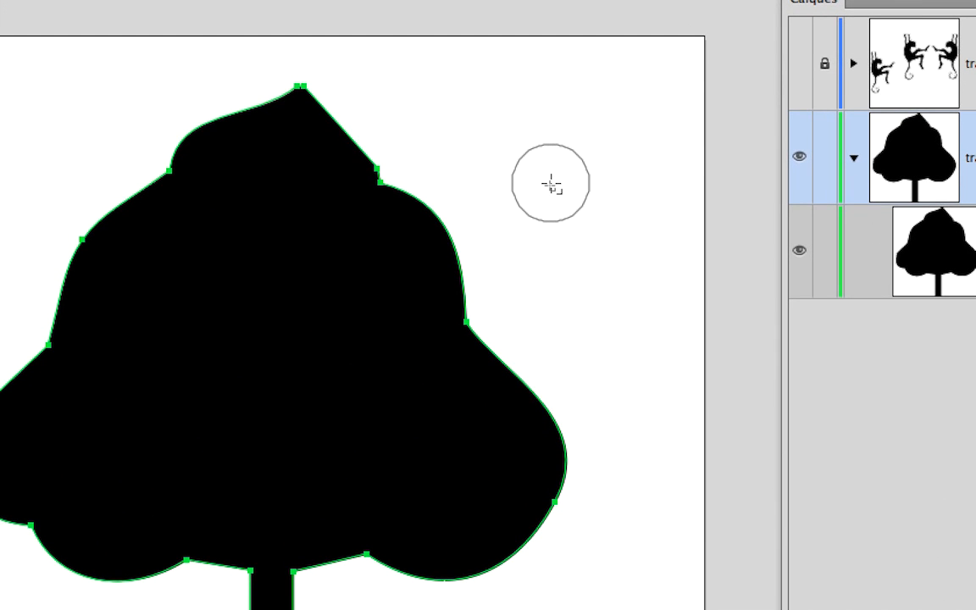
{"action": "mouse_move", "coordinate": [544, 196]}
{"action": "left_mouse_down"}
{"action": "mouse_move", "coordinate": [582, 216]}
{"action": "mouse_move", "coordinate": [582, 251]}
{"action": "mouse_move", "coordinate": [473, 250]}
{"action": "mouse_move", "coordinate": [510, 129]}
{"action": "left_mouse_up"}
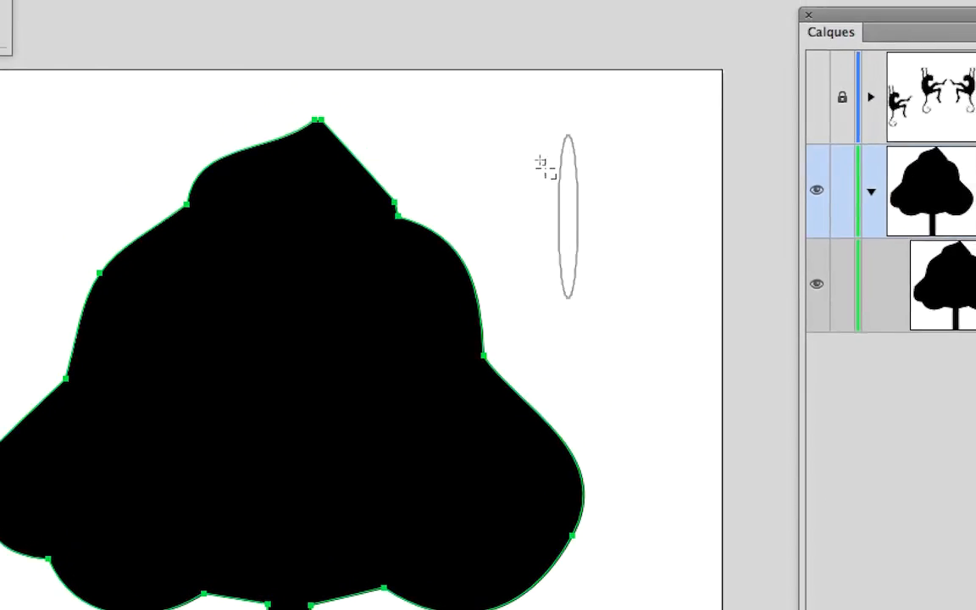
{"action": "mouse_move", "coordinate": [545, 167]}
{"action": "left_mouse_down"}
{"action": "mouse_move", "coordinate": [581, 167]}
{"action": "mouse_move", "coordinate": [588, 186]}
{"action": "mouse_move", "coordinate": [556, 169]}
{"action": "mouse_move", "coordinate": [530, 213]}
{"action": "mouse_move", "coordinate": [572, 189]}
{"action": "mouse_move", "coordinate": [634, 202]}
{"action": "mouse_move", "coordinate": [639, 188]}
{"action": "mouse_move", "coordinate": [549, 159]}
{"action": "mouse_move", "coordinate": [479, 160]}
{"action": "mouse_move", "coordinate": [476, 209]}
{"action": "left_mouse_up"}
{"action": "mouse_move", "coordinate": [543, 193]}
{"action": "left_mouse_down"}
{"action": "mouse_move", "coordinate": [551, 190]}
{"action": "mouse_move", "coordinate": [536, 200]}
{"action": "mouse_move", "coordinate": [584, 160]}
{"action": "mouse_move", "coordinate": [538, 201]}
{"action": "mouse_move", "coordinate": [592, 165]}
{"action": "mouse_move", "coordinate": [542, 210]}
{"action": "mouse_move", "coordinate": [551, 205]}
{"action": "left_mouse_up"}
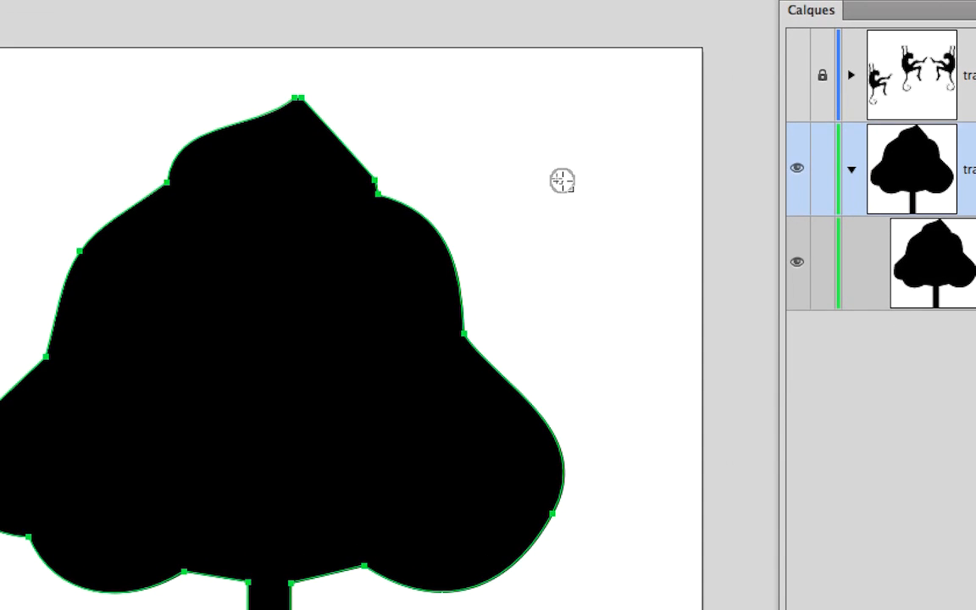
{"action": "left_click_drag", "start_coordinate": [563, 181], "coordinate": [636, 117]}
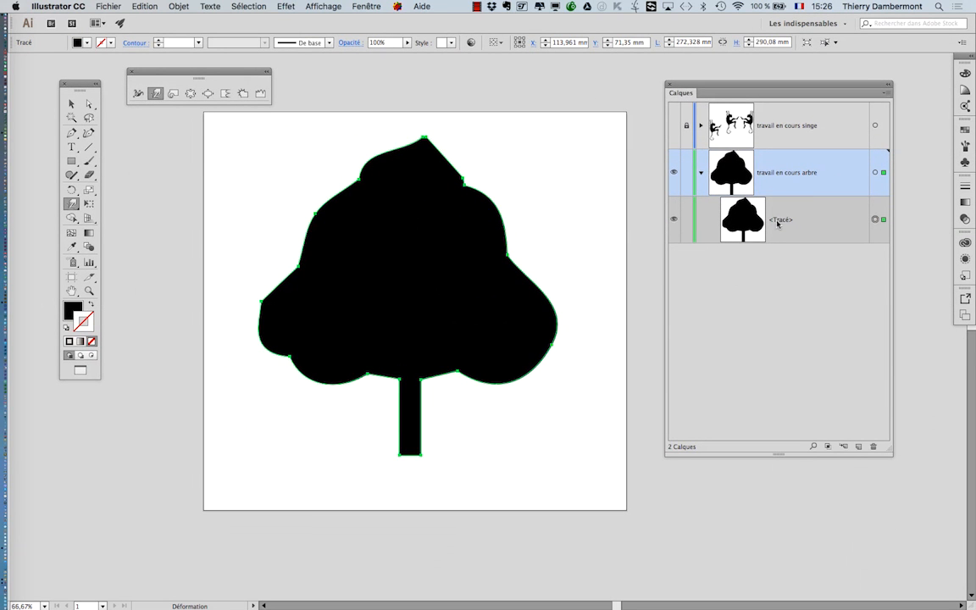
Step: Reshape the tree's crown outline with several Warp strokes to give it irregular, rounded foliage lobes
{"action": "mouse_move", "coordinate": [632, 348]}
{"action": "left_mouse_down"}
{"action": "mouse_move", "coordinate": [552, 390]}
{"action": "mouse_move", "coordinate": [534, 312]}
{"action": "mouse_move", "coordinate": [545, 292]}
{"action": "mouse_move", "coordinate": [530, 249]}
{"action": "mouse_move", "coordinate": [393, 138]}
{"action": "mouse_move", "coordinate": [293, 223]}
{"action": "mouse_move", "coordinate": [276, 319]}
{"action": "mouse_move", "coordinate": [317, 363]}
{"action": "mouse_move", "coordinate": [322, 229]}
{"action": "mouse_move", "coordinate": [348, 145]}
{"action": "mouse_move", "coordinate": [410, 165]}
{"action": "mouse_move", "coordinate": [457, 218]}
{"action": "mouse_move", "coordinate": [562, 209]}
{"action": "mouse_move", "coordinate": [532, 276]}
{"action": "mouse_move", "coordinate": [534, 329]}
{"action": "mouse_move", "coordinate": [514, 367]}
{"action": "left_mouse_up"}
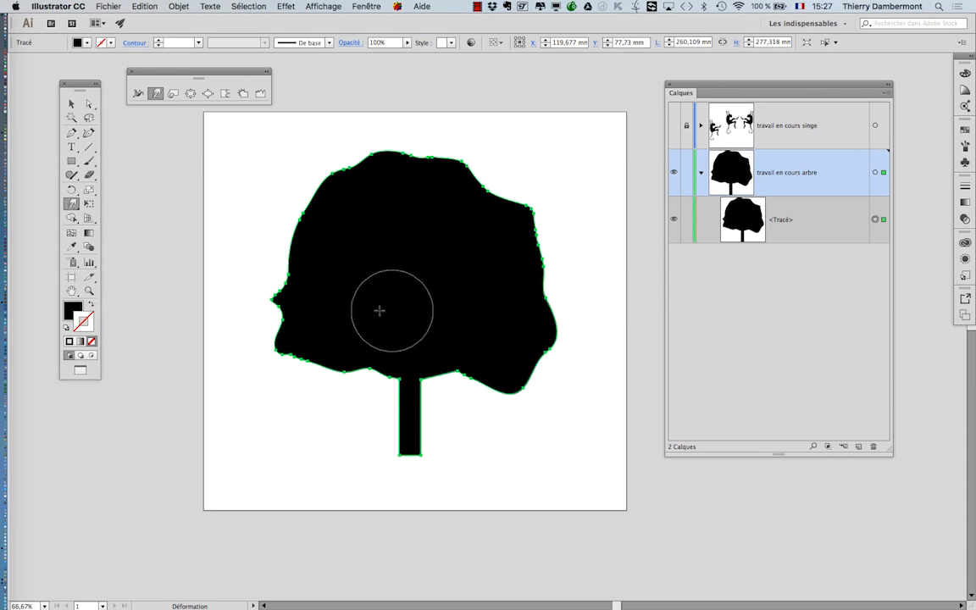
{"action": "mouse_move", "coordinate": [372, 310]}
{"action": "left_mouse_down"}
{"action": "mouse_move", "coordinate": [341, 348]}
{"action": "mouse_move", "coordinate": [272, 366]}
{"action": "mouse_move", "coordinate": [244, 317]}
{"action": "mouse_move", "coordinate": [333, 287]}
{"action": "mouse_move", "coordinate": [317, 197]}
{"action": "mouse_move", "coordinate": [342, 192]}
{"action": "mouse_move", "coordinate": [450, 225]}
{"action": "mouse_move", "coordinate": [527, 231]}
{"action": "mouse_move", "coordinate": [541, 278]}
{"action": "mouse_move", "coordinate": [535, 234]}
{"action": "mouse_move", "coordinate": [522, 228]}
{"action": "left_mouse_up"}
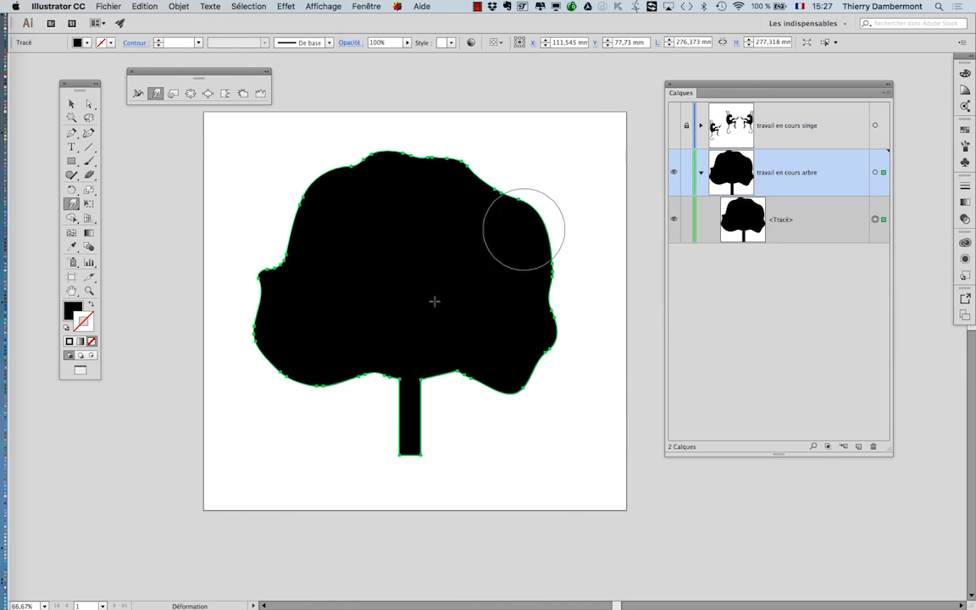
{"action": "mouse_move", "coordinate": [489, 334]}
{"action": "left_mouse_down"}
{"action": "mouse_move", "coordinate": [549, 301]}
{"action": "mouse_move", "coordinate": [505, 157]}
{"action": "mouse_move", "coordinate": [447, 135]}
{"action": "mouse_move", "coordinate": [400, 213]}
{"action": "left_mouse_up"}
{"action": "mouse_move", "coordinate": [301, 164]}
{"action": "left_mouse_down"}
{"action": "mouse_move", "coordinate": [319, 174]}
{"action": "mouse_move", "coordinate": [398, 128]}
{"action": "mouse_move", "coordinate": [449, 168]}
{"action": "mouse_move", "coordinate": [495, 163]}
{"action": "mouse_move", "coordinate": [562, 194]}
{"action": "mouse_move", "coordinate": [584, 348]}
{"action": "mouse_move", "coordinate": [527, 434]}
{"action": "mouse_move", "coordinate": [491, 407]}
{"action": "mouse_move", "coordinate": [266, 353]}
{"action": "mouse_move", "coordinate": [261, 283]}
{"action": "left_mouse_up"}
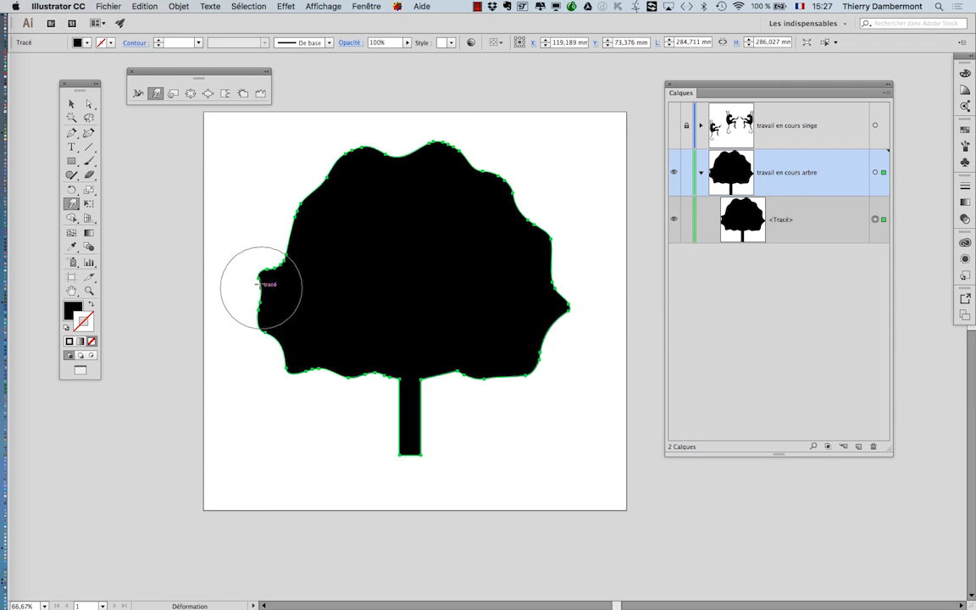
{"action": "left_click_drag", "start_coordinate": [375, 179], "coordinate": [396, 141]}
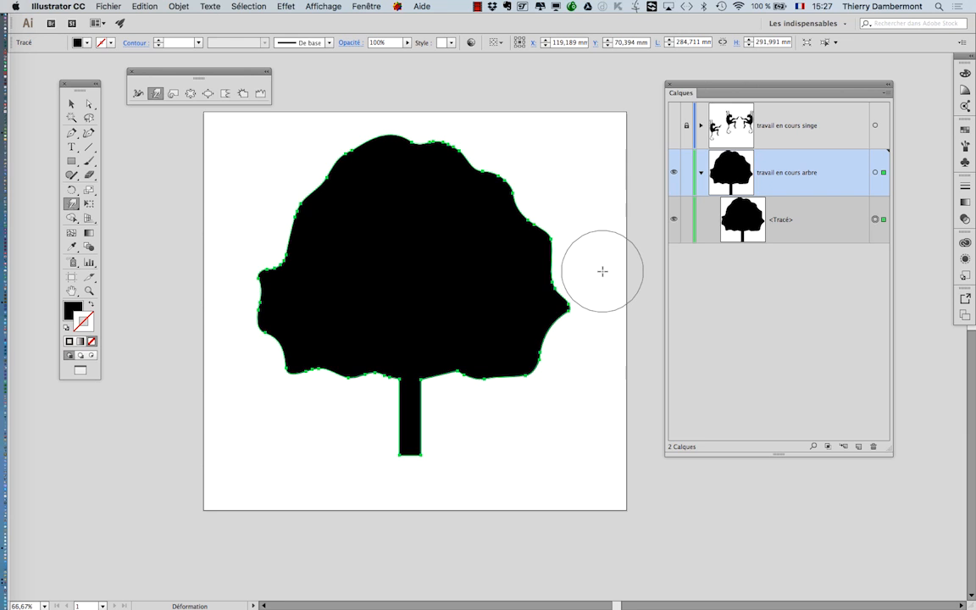
Step: Push the protruding bumps on both sides of the tree's crown inward with the Warp tool
{"action": "left_click_drag", "start_coordinate": [592, 316], "coordinate": [537, 340]}
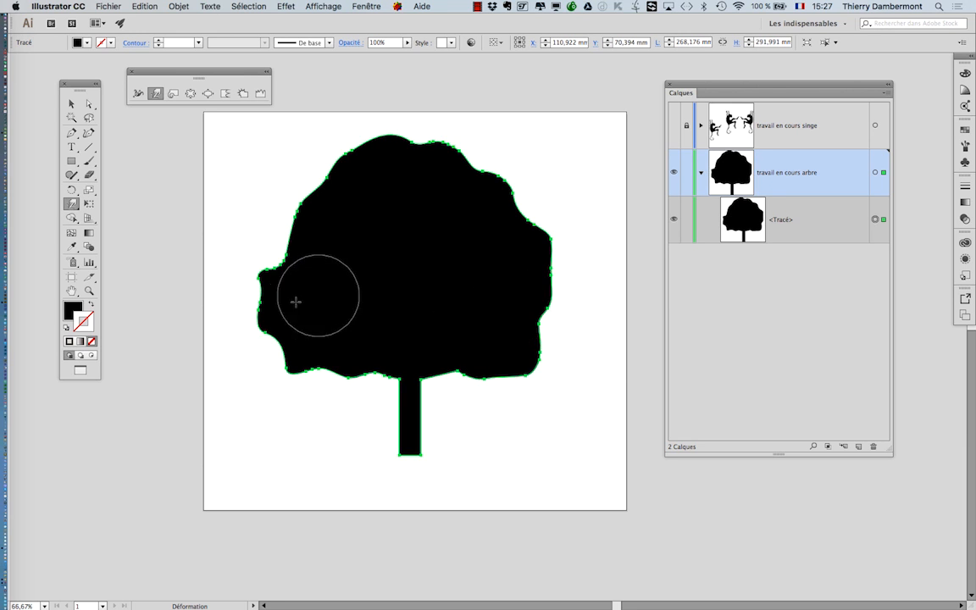
{"action": "left_click_drag", "start_coordinate": [243, 350], "coordinate": [262, 317]}
{"action": "left_click_drag", "start_coordinate": [285, 379], "coordinate": [310, 358]}
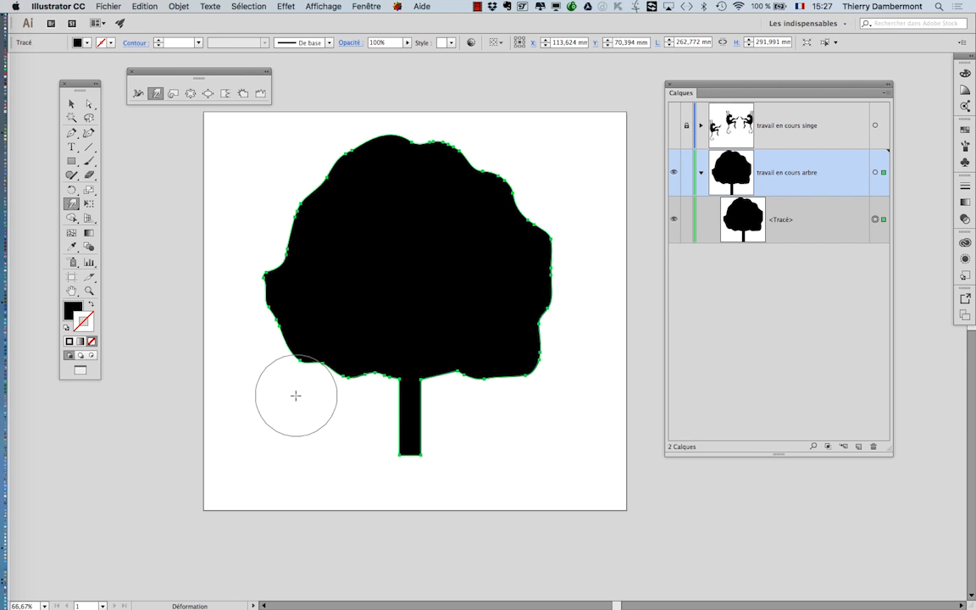
{"action": "left_click_drag", "start_coordinate": [242, 268], "coordinate": [277, 277]}
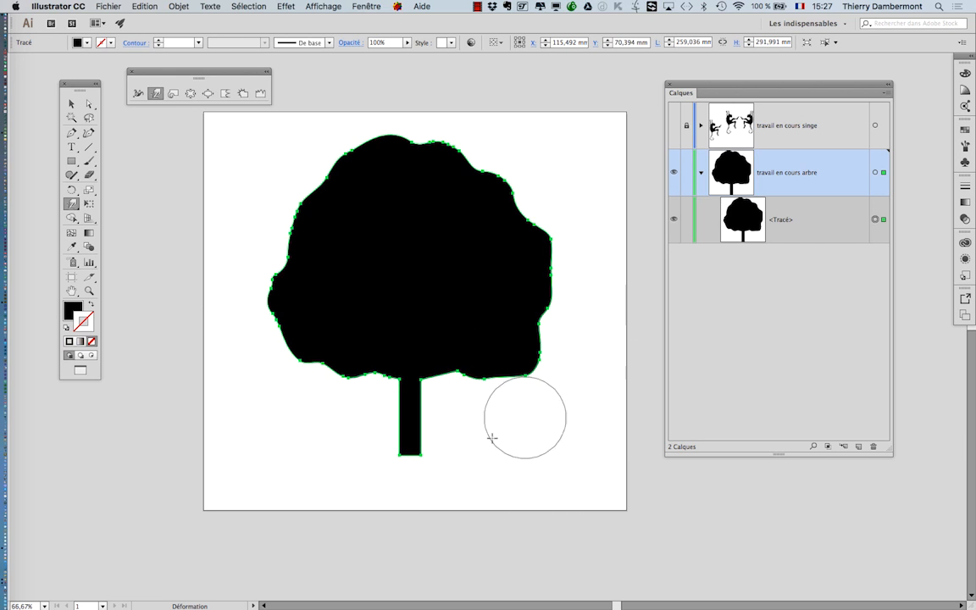
Step: Bend the straight trunk into a curve and stretch its base downward with the Warp tool
{"action": "mouse_move", "coordinate": [451, 415]}
{"action": "left_mouse_down"}
{"action": "mouse_move", "coordinate": [414, 429]}
{"action": "mouse_move", "coordinate": [388, 467]}
{"action": "left_mouse_up"}
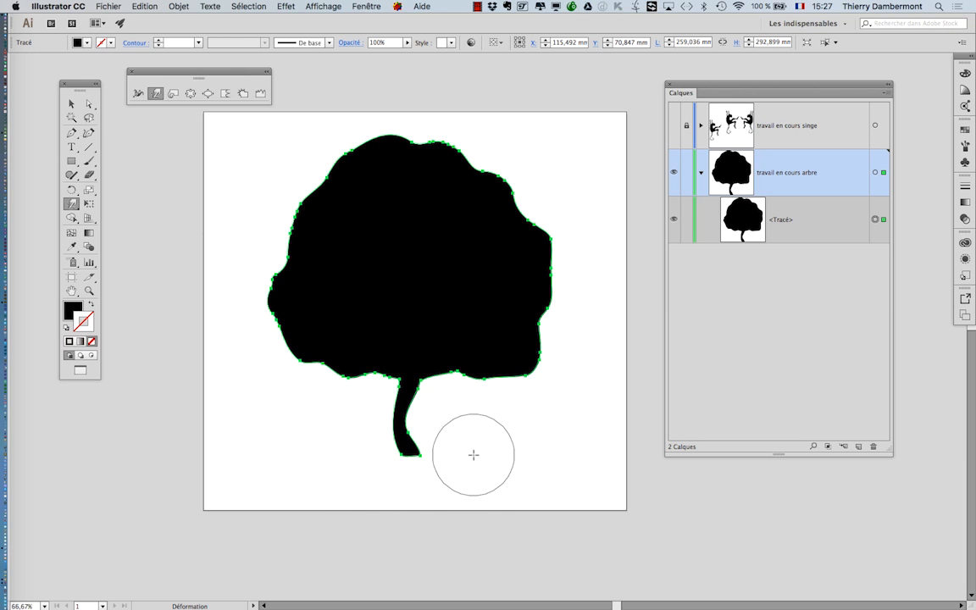
{"action": "mouse_move", "coordinate": [462, 456]}
{"action": "left_mouse_down"}
{"action": "mouse_move", "coordinate": [405, 461]}
{"action": "mouse_move", "coordinate": [394, 477]}
{"action": "mouse_move", "coordinate": [385, 470]}
{"action": "mouse_move", "coordinate": [396, 461]}
{"action": "mouse_move", "coordinate": [414, 465]}
{"action": "mouse_move", "coordinate": [405, 459]}
{"action": "mouse_move", "coordinate": [400, 485]}
{"action": "mouse_move", "coordinate": [405, 457]}
{"action": "mouse_move", "coordinate": [365, 494]}
{"action": "mouse_move", "coordinate": [413, 481]}
{"action": "left_mouse_up"}
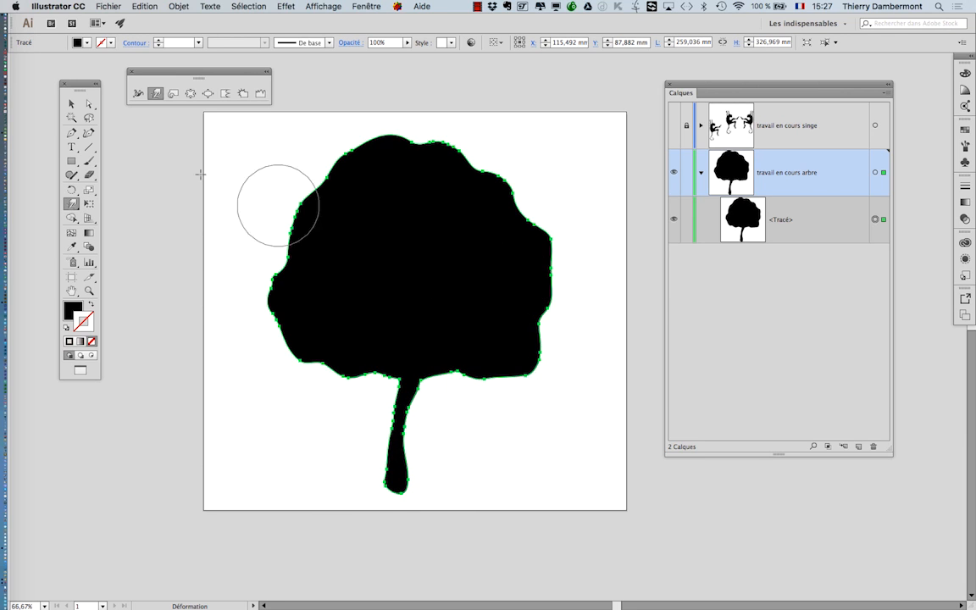
{"action": "left_click_drag", "start_coordinate": [86, 87], "coordinate": [142, 164]}
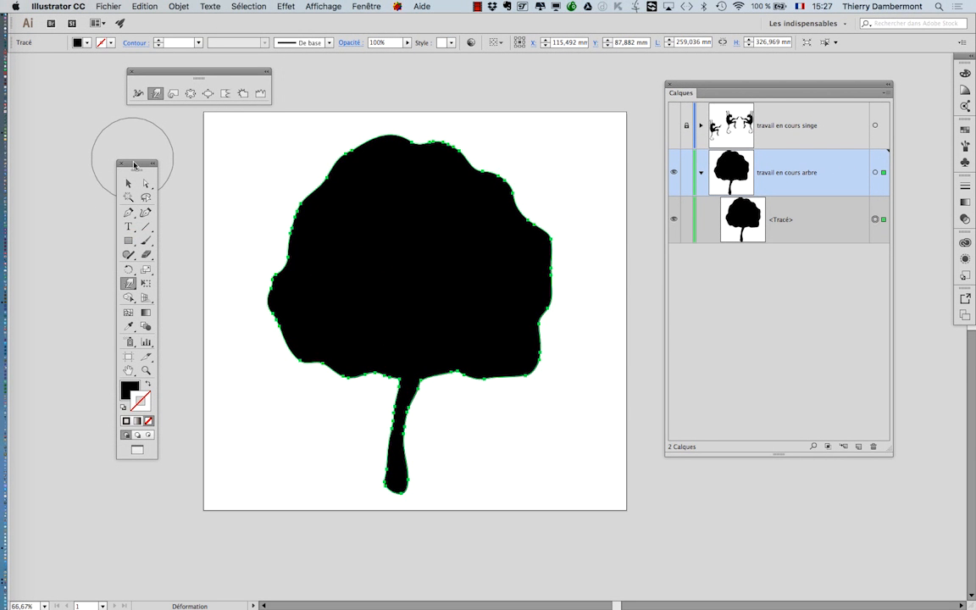
{"action": "left_click_drag", "start_coordinate": [134, 165], "coordinate": [78, 132]}
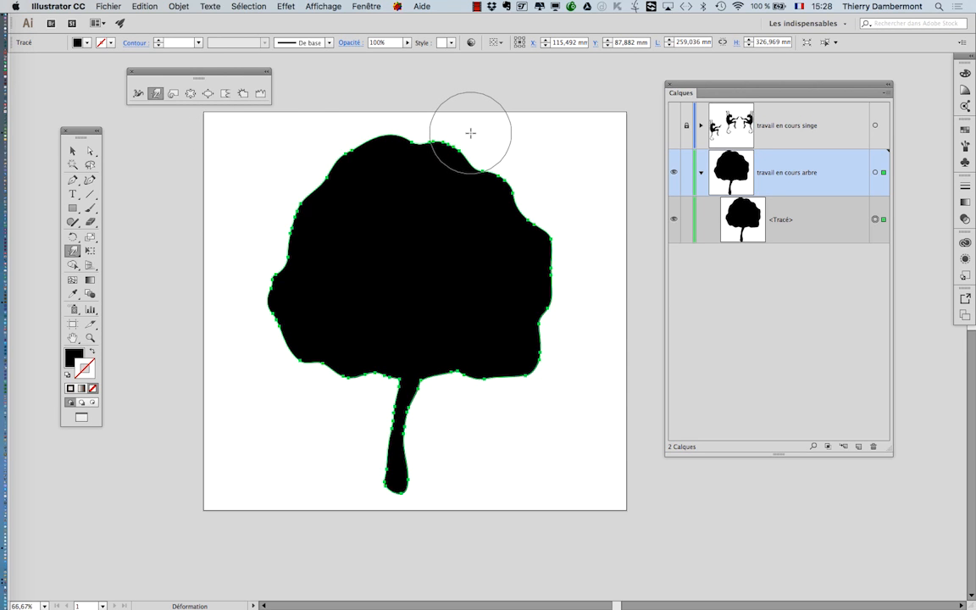
Step: Try removing the anchor points from the whole tree path, and undo the removal
{"action": "left_click", "coordinate": [178, 6]}
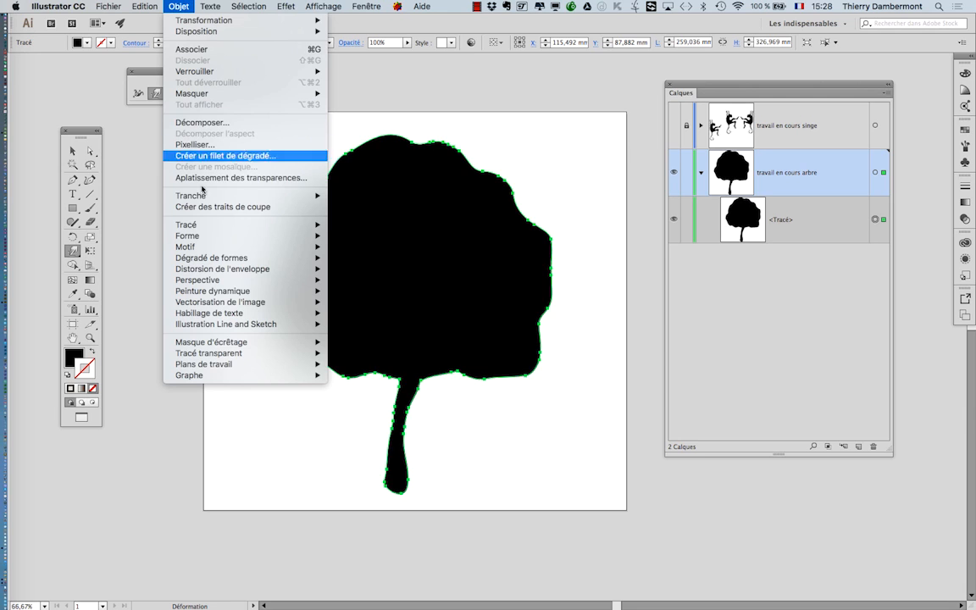
{"action": "mouse_move", "coordinate": [203, 224]}
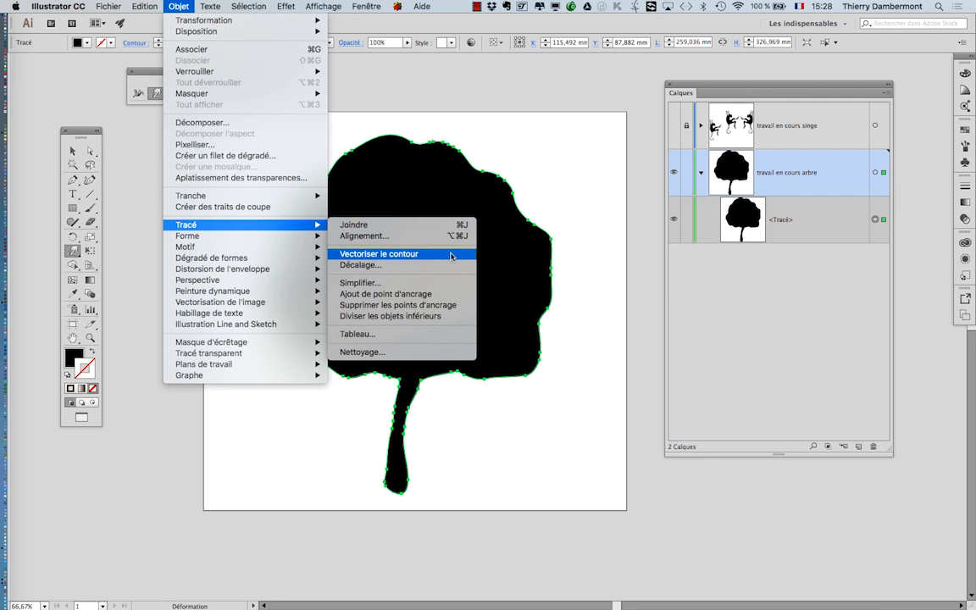
{"action": "left_click", "coordinate": [465, 307]}
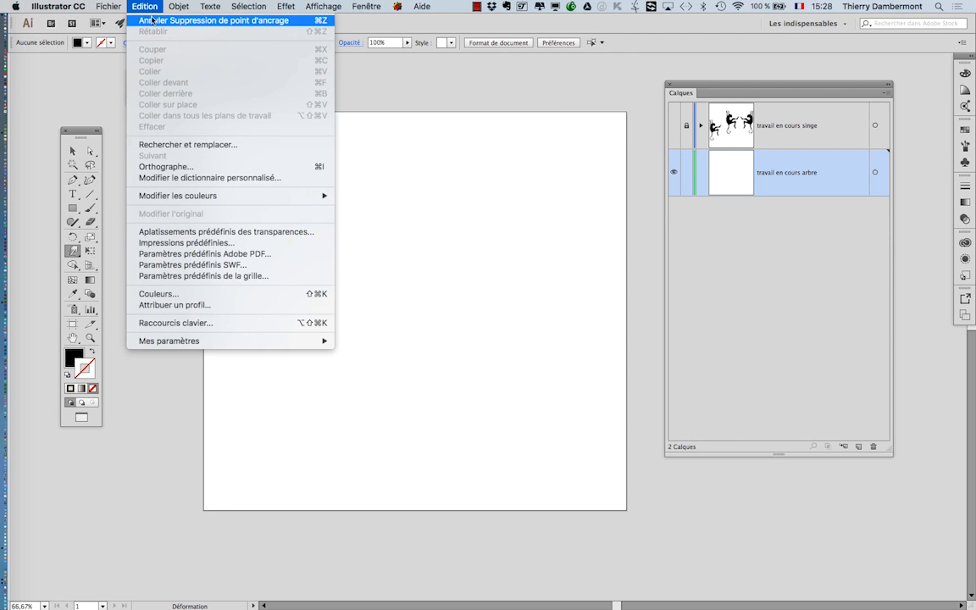
{"action": "left_click", "coordinate": [139, 20]}
Step: Try simplifying the tree path with the preview on and curve precision at 0%, and cancel the command
{"action": "left_click", "coordinate": [179, 6]}
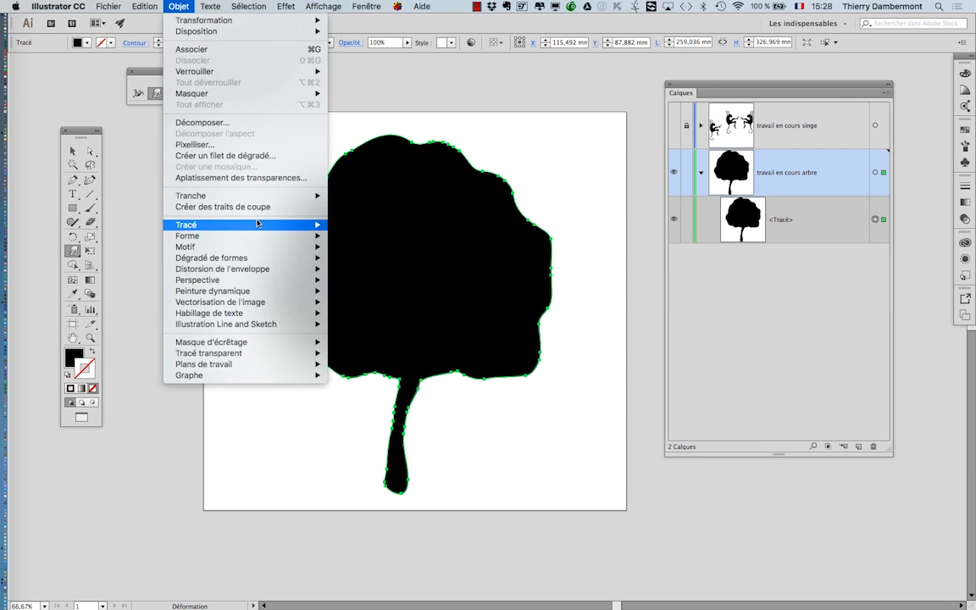
{"action": "mouse_move", "coordinate": [279, 294]}
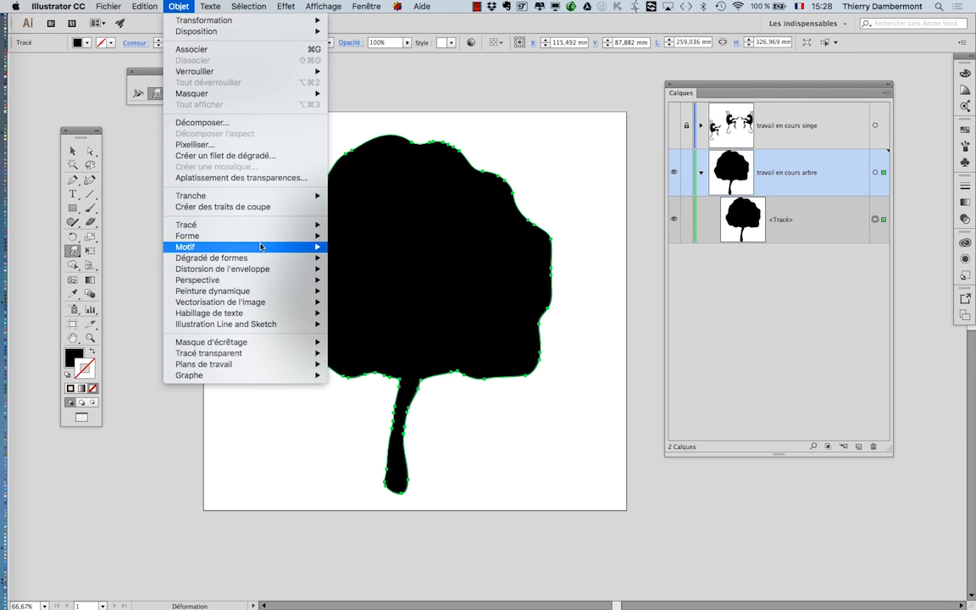
{"action": "mouse_move", "coordinate": [256, 225]}
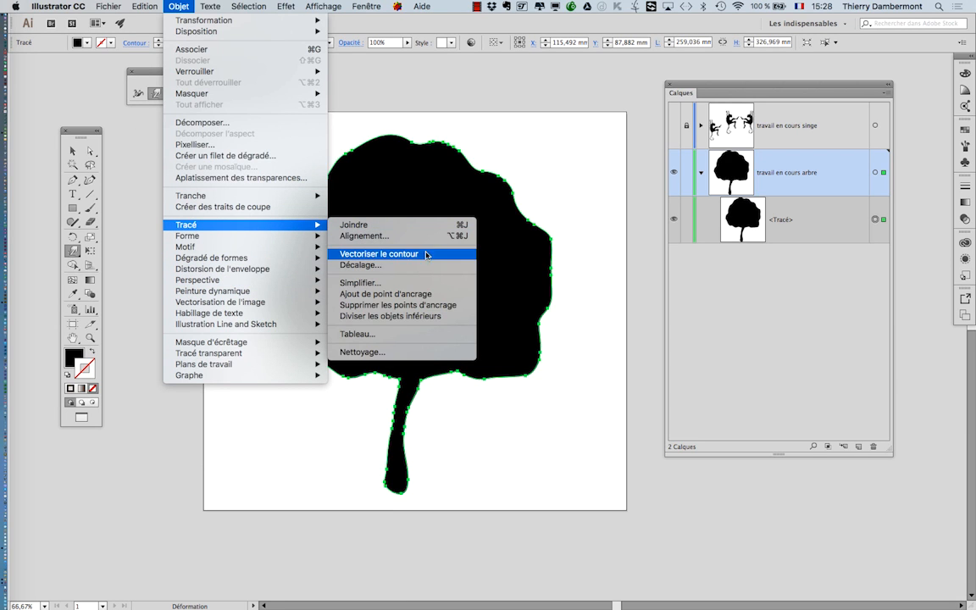
{"action": "left_click", "coordinate": [428, 286]}
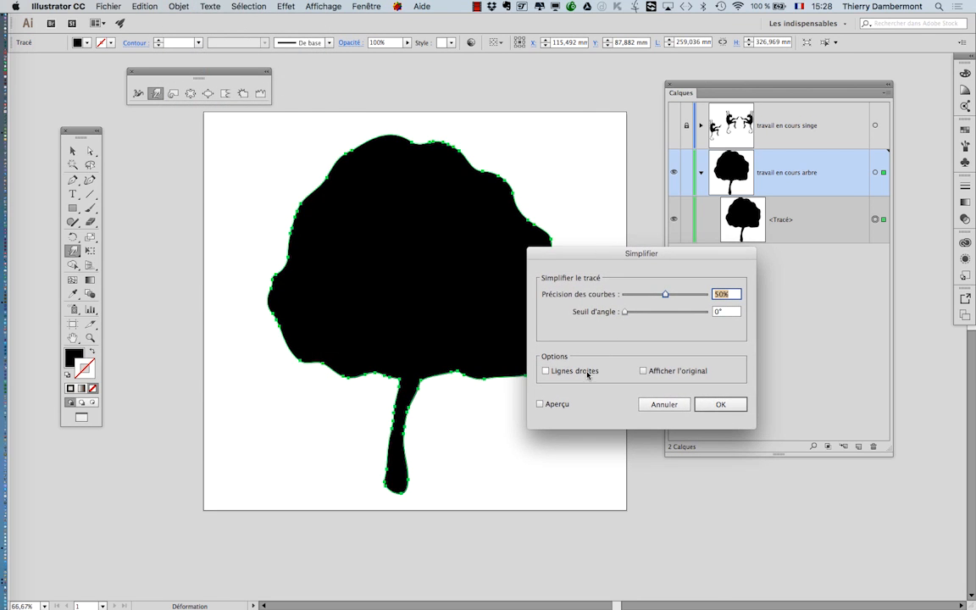
{"action": "left_click", "coordinate": [552, 405]}
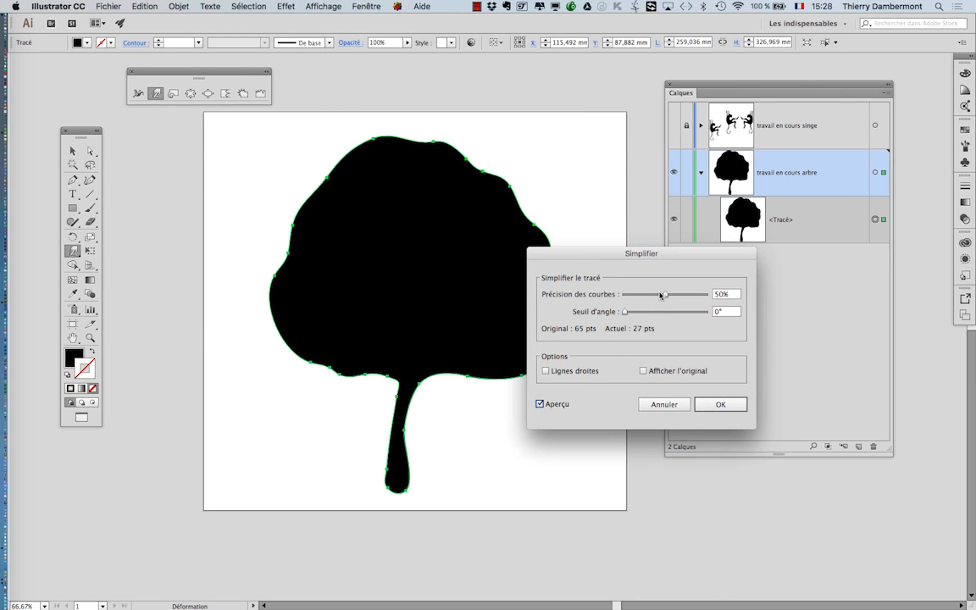
{"action": "left_click_drag", "start_coordinate": [665, 294], "coordinate": [623, 296]}
{"action": "left_click", "coordinate": [625, 313]}
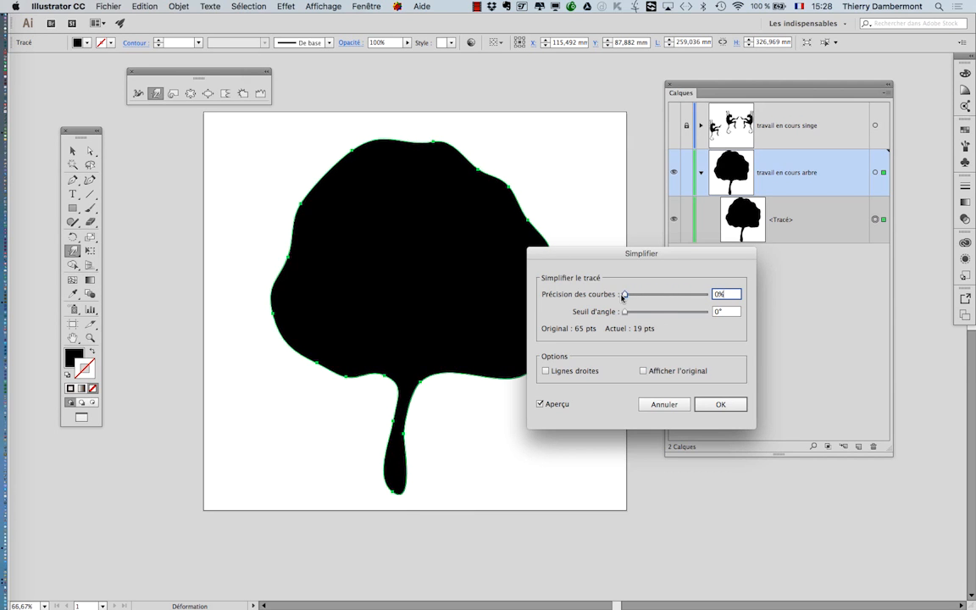
{"action": "left_click", "coordinate": [664, 404]}
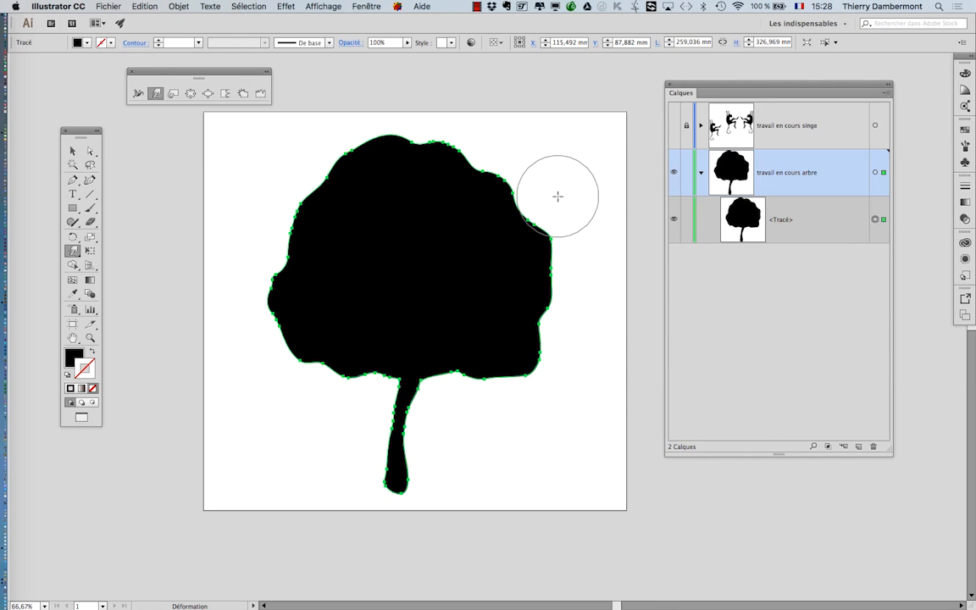
{"action": "key", "text": "super"}
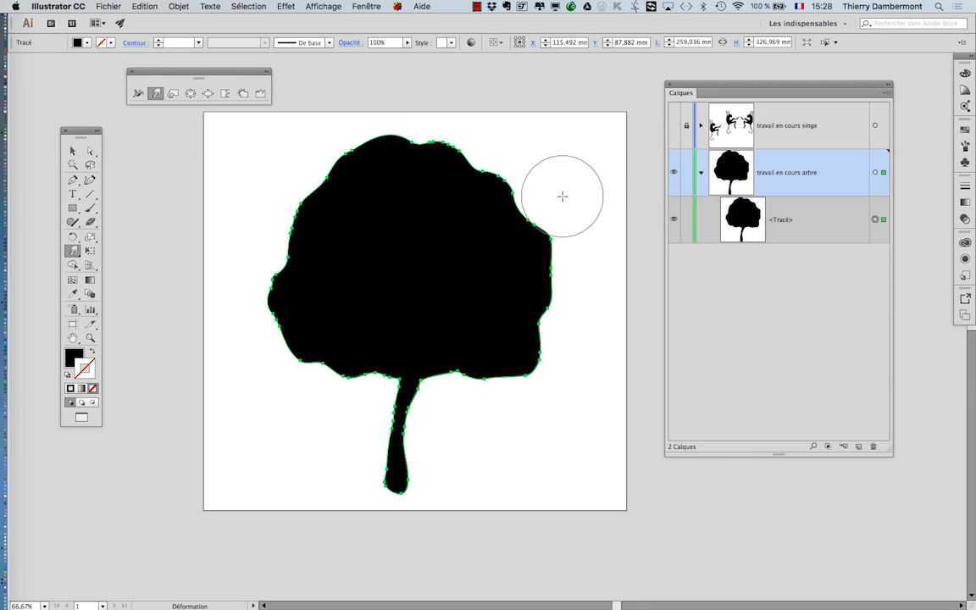